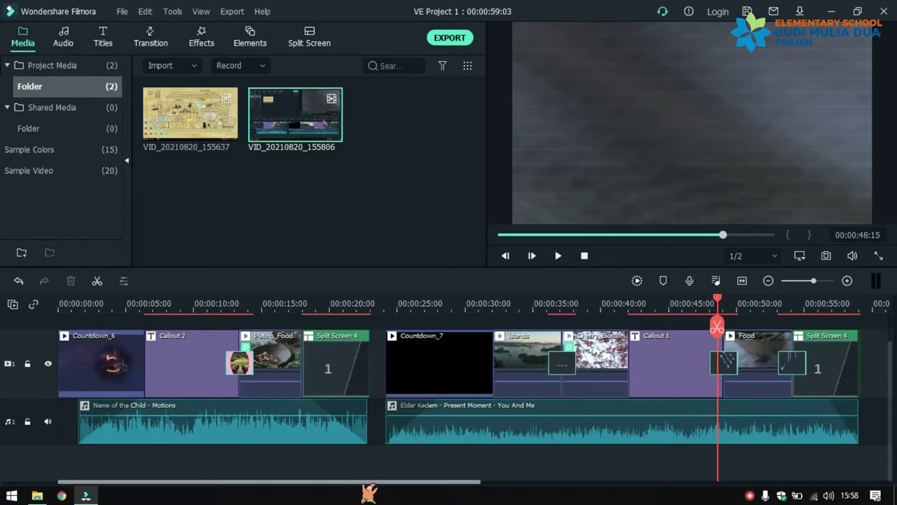
# Preview the Countdown 2 sample video and place it on the video track, leaving a gap after the last split screen clip
pyautogui.moveTo(365, 484); pyautogui.dragTo(755, 466)
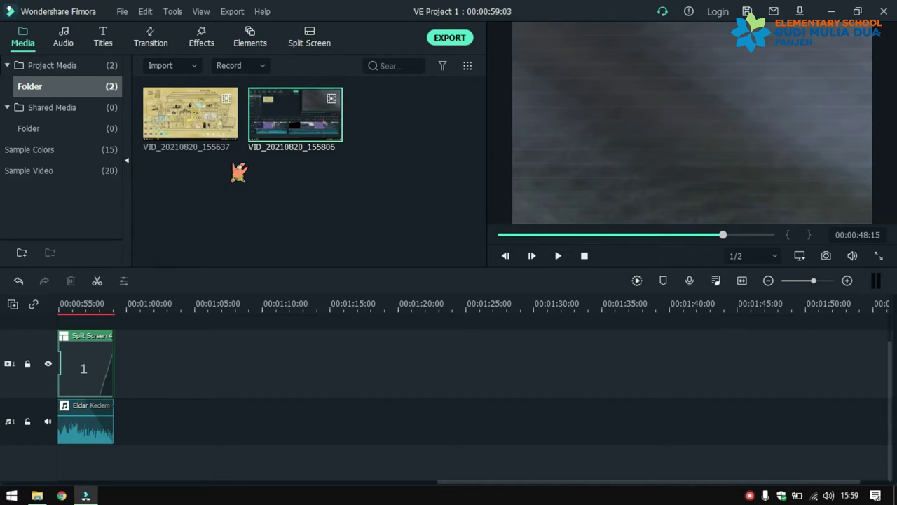
pyautogui.click(43, 172)
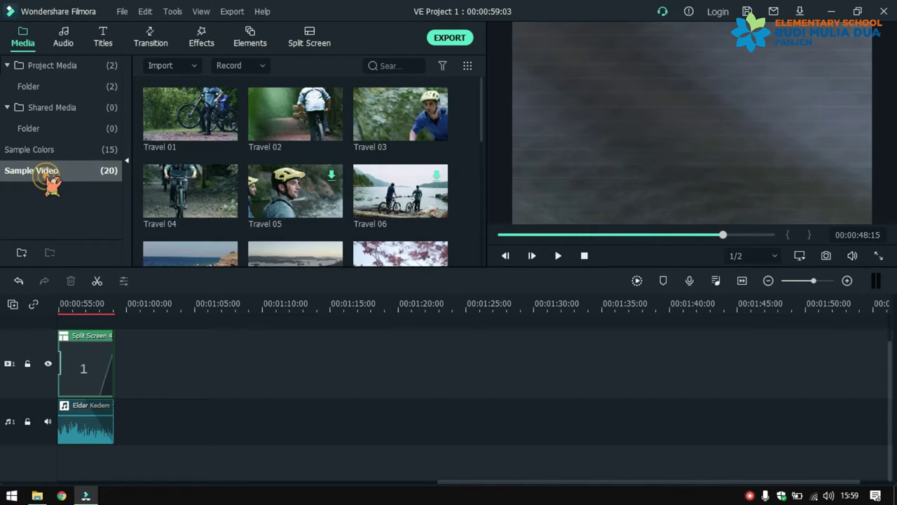
pyautogui.click(482, 100)
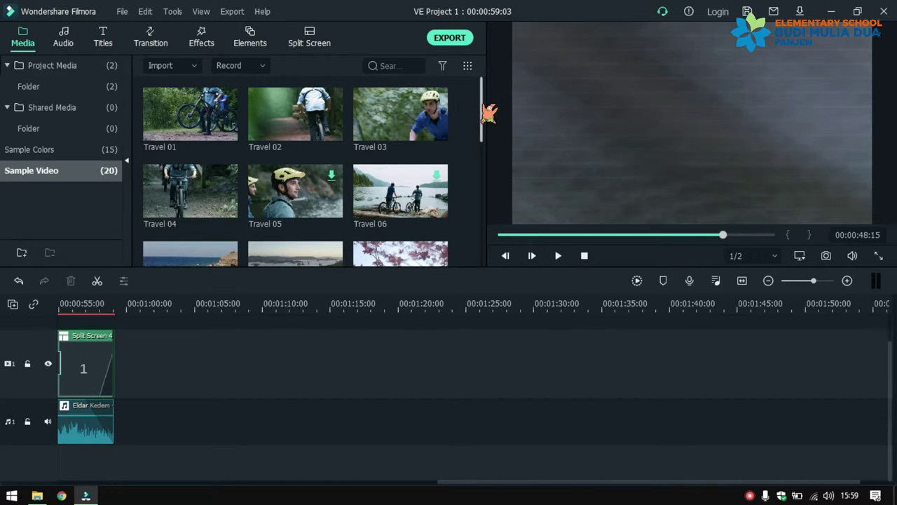
pyautogui.moveTo(485, 112); pyautogui.dragTo(484, 127)
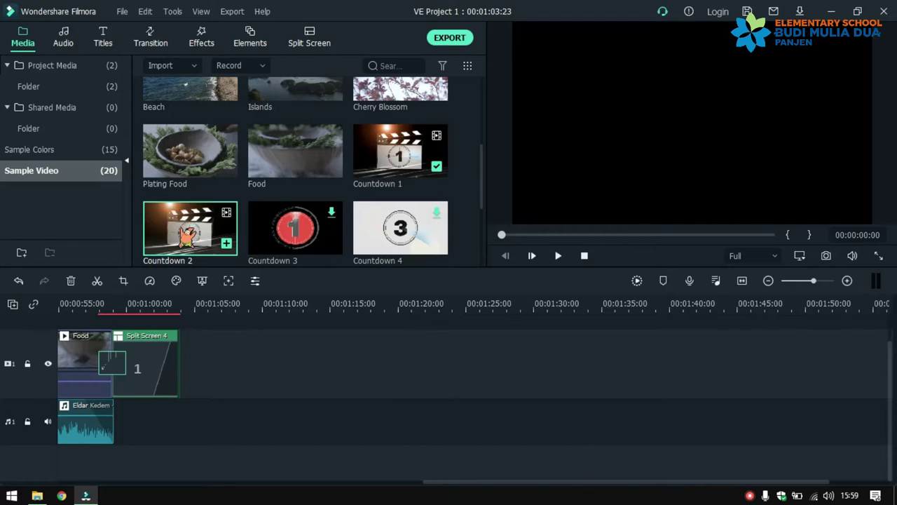
pyautogui.doubleClick(188, 237)
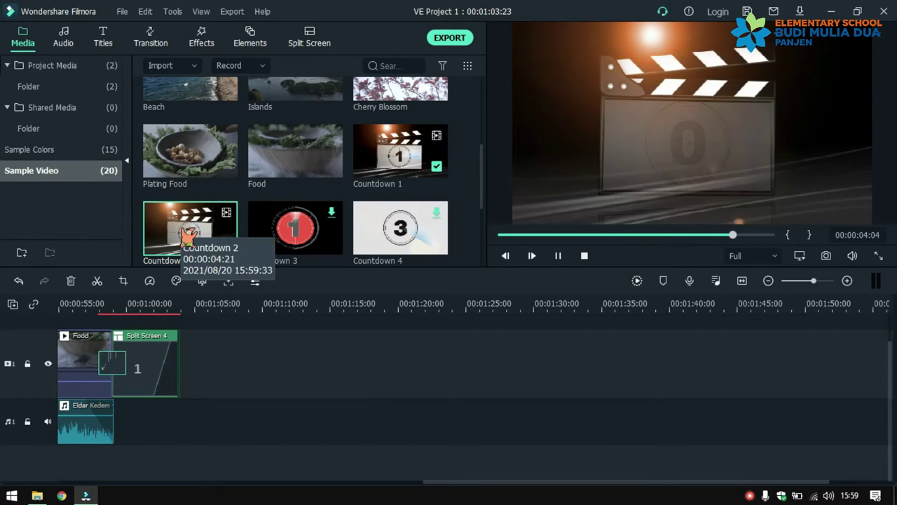
pyautogui.moveTo(198, 229); pyautogui.dragTo(243, 365)
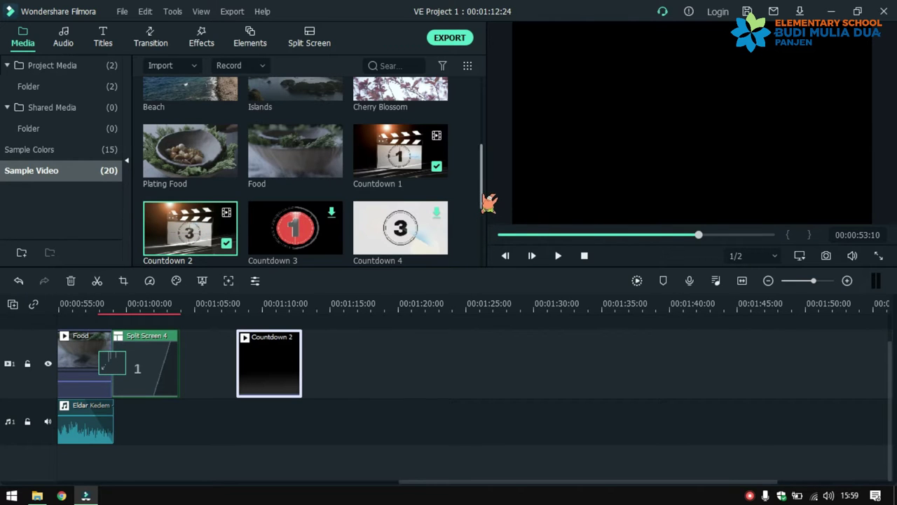
# Append the Islands and Cherry Blossom sample videos directly after the Countdown 2 clip on the video track
pyautogui.moveTo(482, 195); pyautogui.dragTo(480, 163)
pyautogui.moveTo(316, 189)
pyautogui.moveTo(303, 184); pyautogui.dragTo(305, 190)
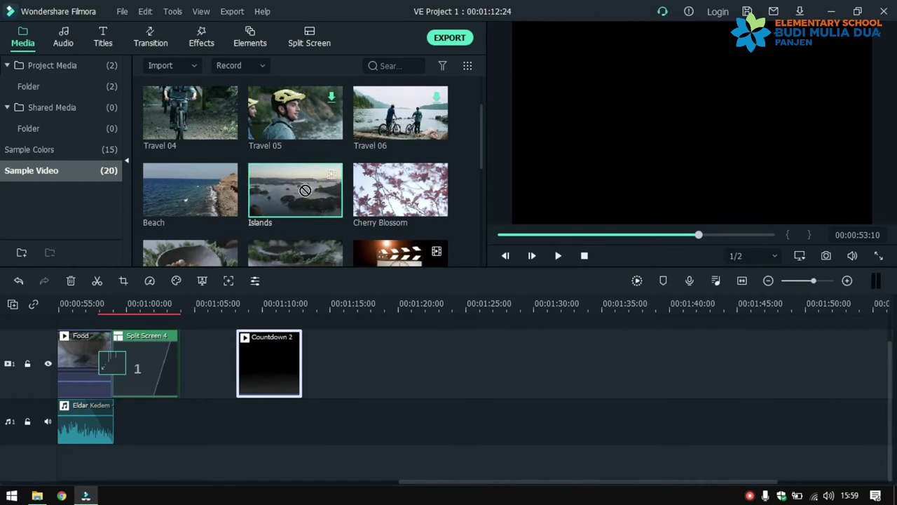
pyautogui.moveTo(324, 272); pyautogui.dragTo(312, 366)
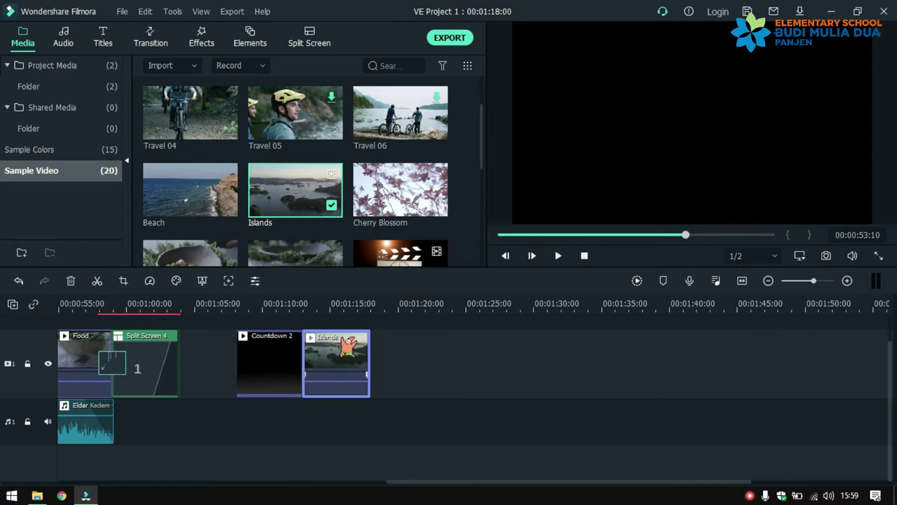
pyautogui.moveTo(397, 244); pyautogui.dragTo(379, 364)
# Add the A-GROUP - Verve music to the audio track, starting beneath the second half of the Countdown 2 clip
pyautogui.click(410, 127)
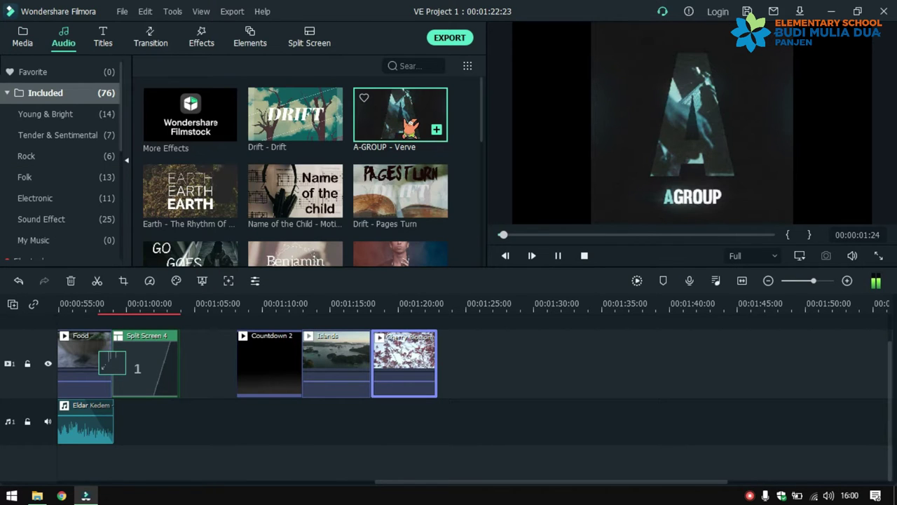
pyautogui.moveTo(408, 128); pyautogui.dragTo(280, 422)
# Place the New LowerThirds 5 title from the New Concept collection directly after the Cherry Blossom clip
pyautogui.click(104, 42)
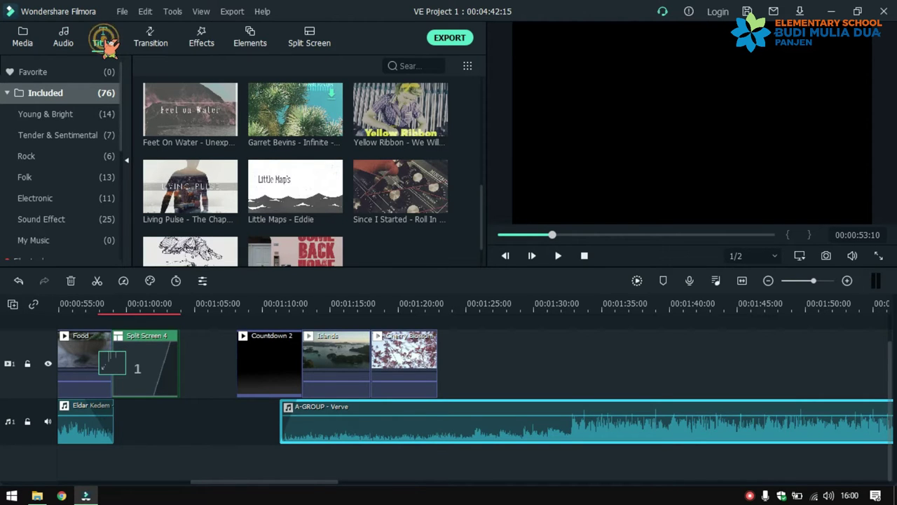
pyautogui.click(77, 237)
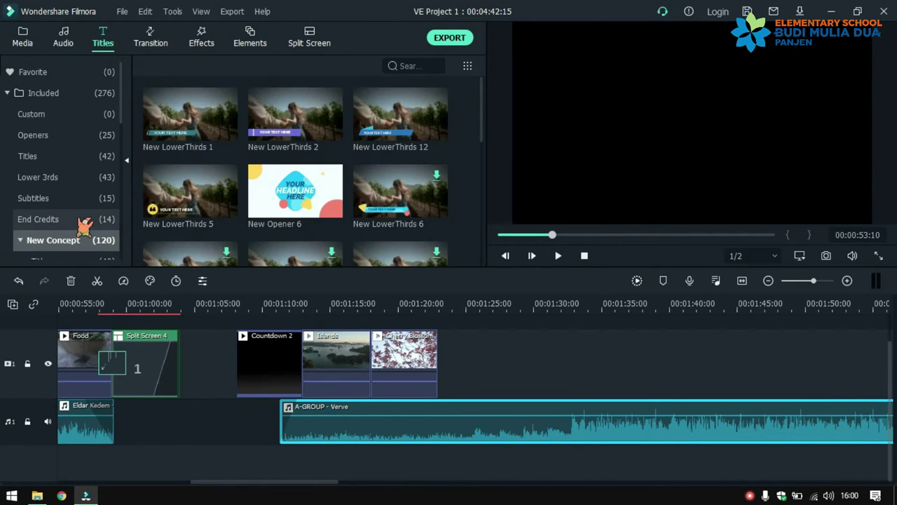
pyautogui.click(181, 204)
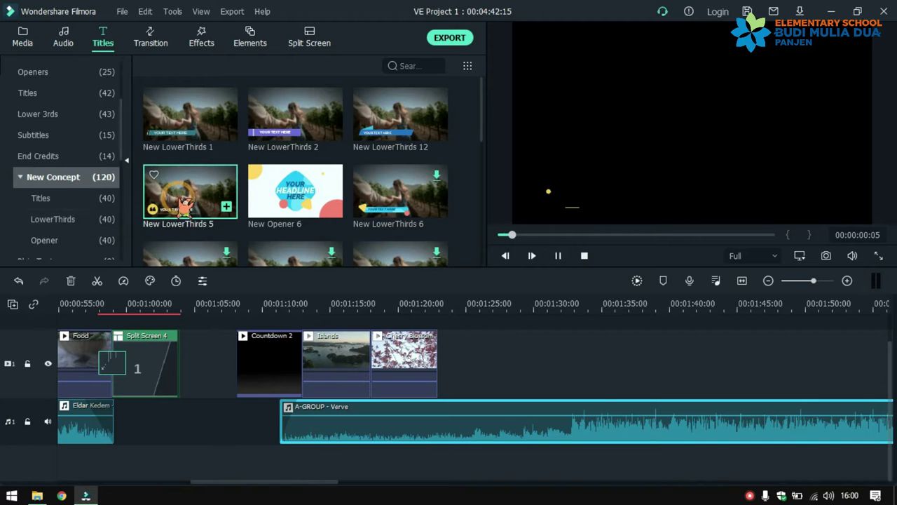
pyautogui.moveTo(242, 206); pyautogui.dragTo(453, 369)
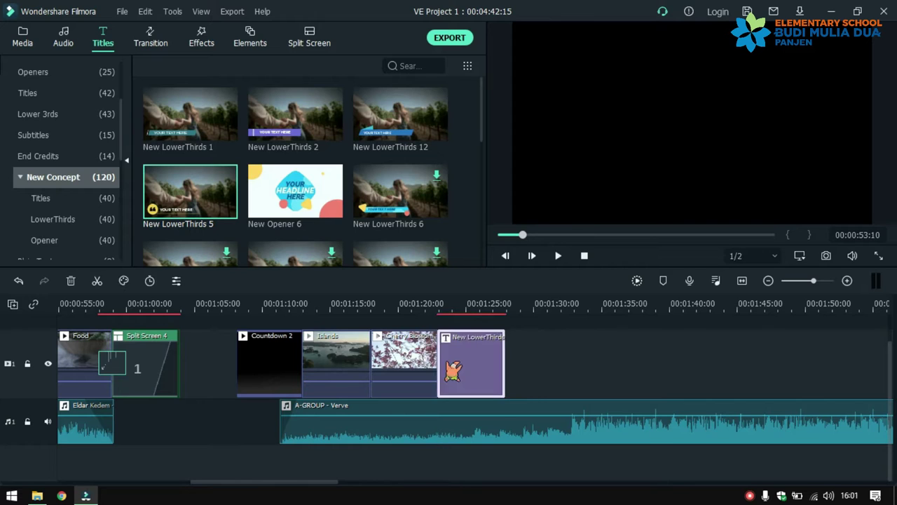
# Replace the placeholder text of the New LowerThirds 5 title with "PlatingFood" and apply the change
pyautogui.doubleClick(476, 348)
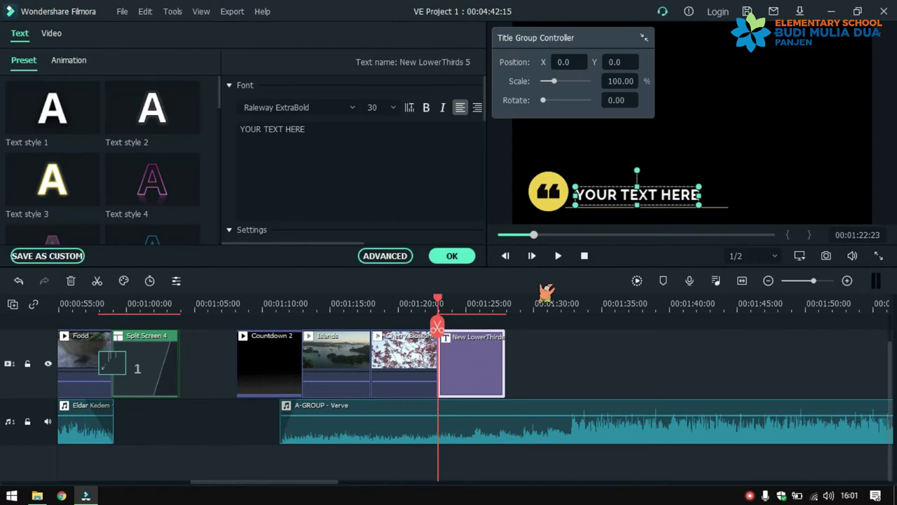
pyautogui.click(602, 194)
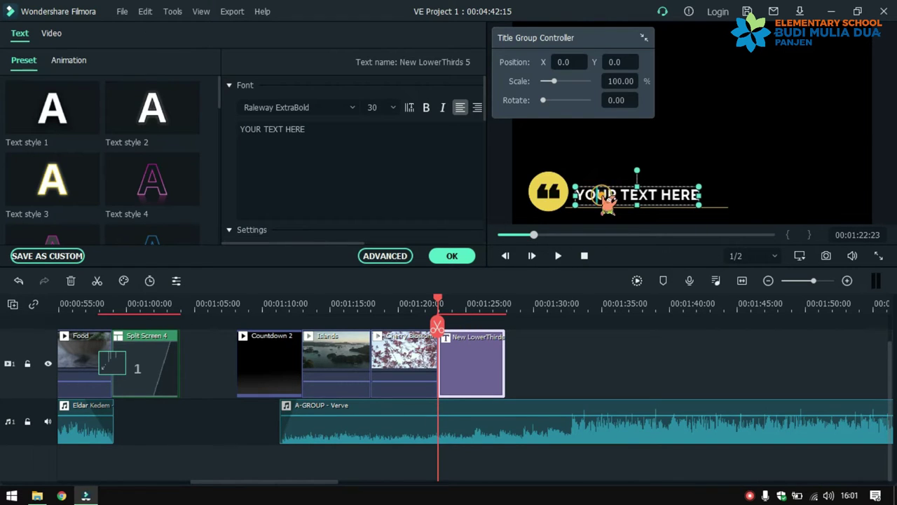
pyautogui.doubleClick(603, 197)
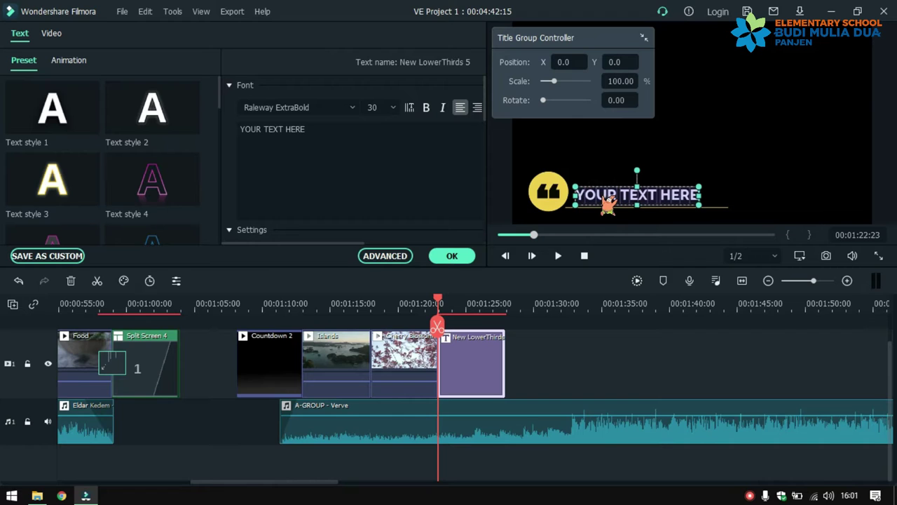
pyautogui.write('Platin')
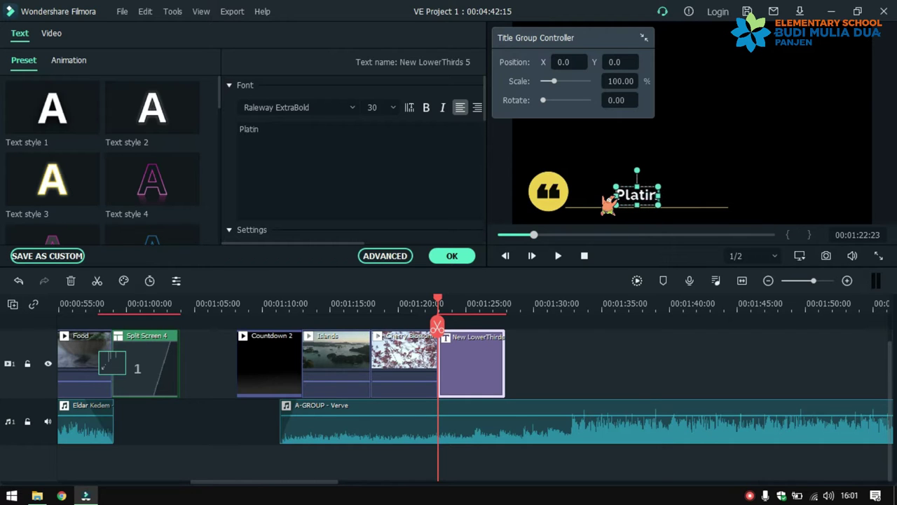
pyautogui.write('gFoof')
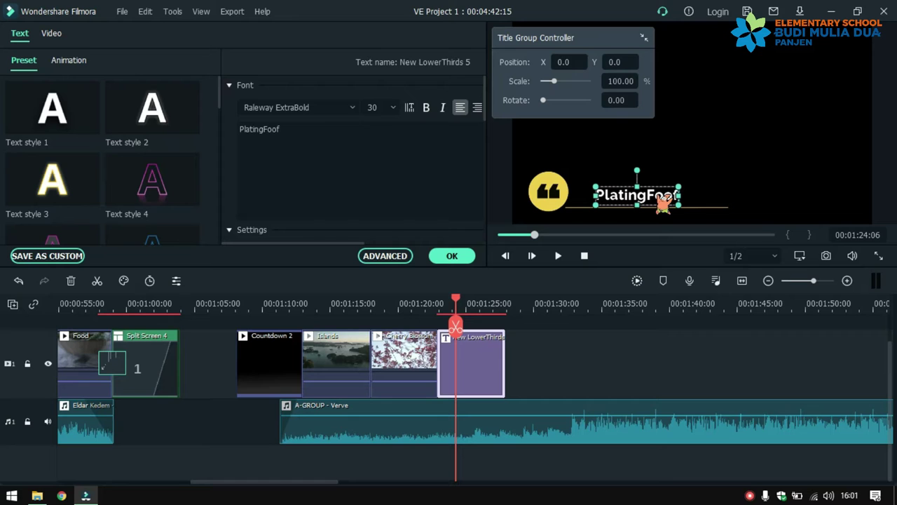
pyautogui.press('BackSpace')
pyautogui.write('d')
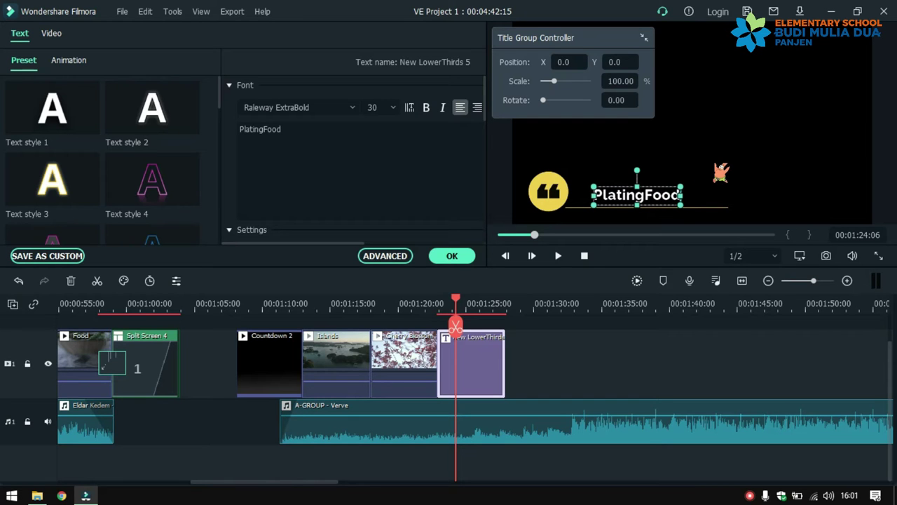
pyautogui.click(452, 256)
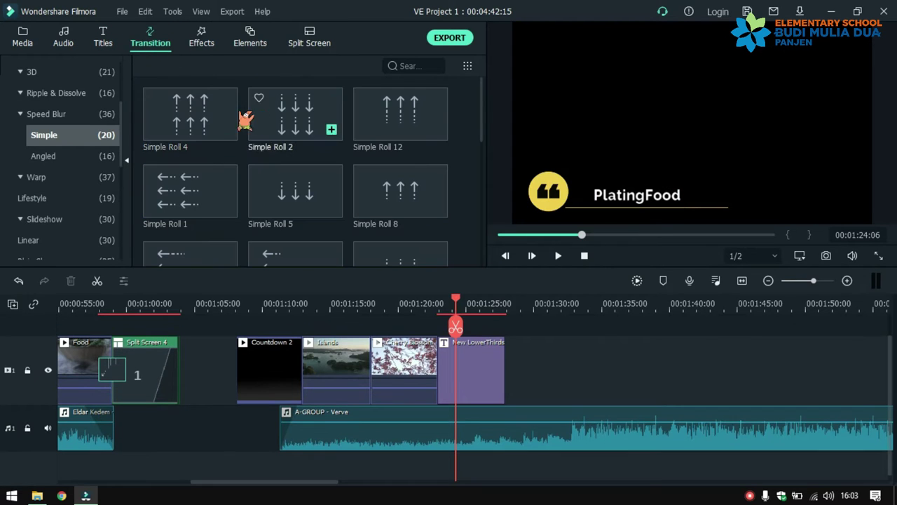
# Add a Simple Roll 4 transition between Countdown 2 and Islands, and another transition between Cherry Blossom and the title
pyautogui.moveTo(200, 109); pyautogui.dragTo(303, 369)
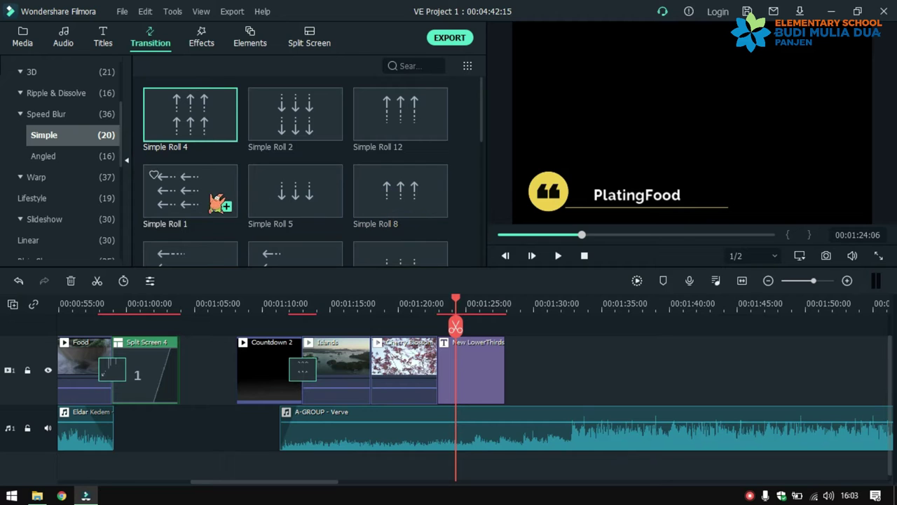
pyautogui.scroll(-5, 284, 196)
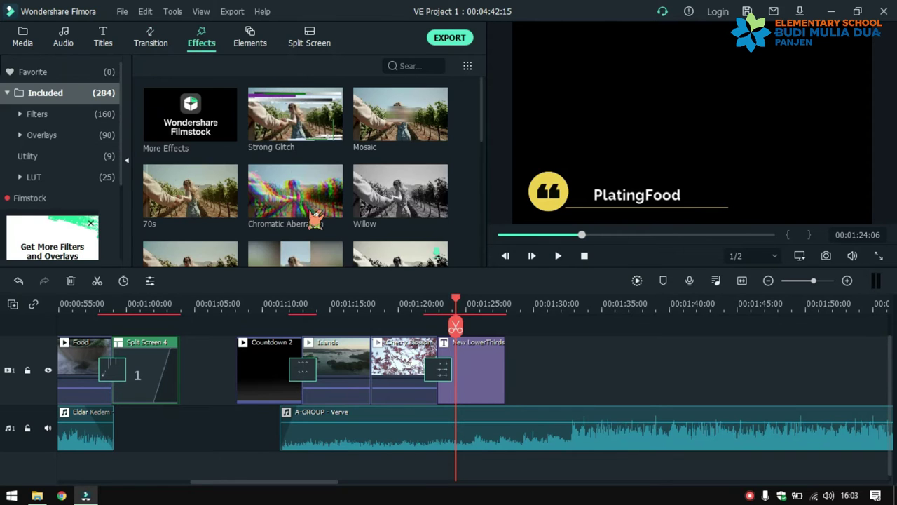
# Apply the Chromatic Aberration effect to the Islands clip and play that section of the timeline
pyautogui.moveTo(314, 217); pyautogui.dragTo(355, 367)
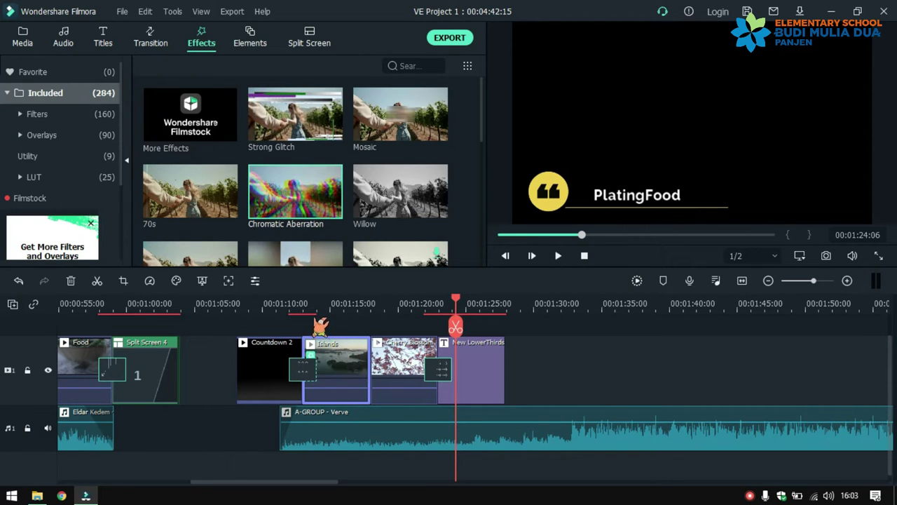
pyautogui.click(310, 304)
pyautogui.press('space')
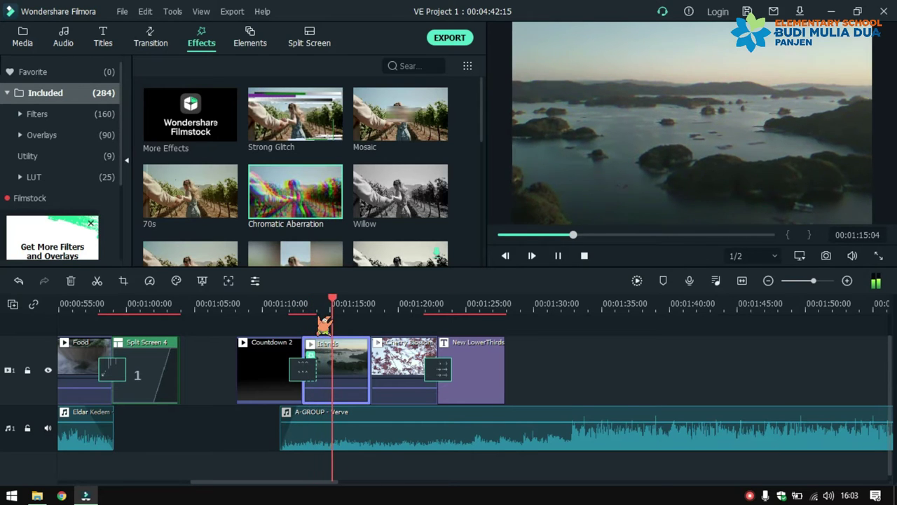
# Add the two-pane diagonal Split Screen 4 layout directly after the title clip on the video track
pyautogui.click(312, 38)
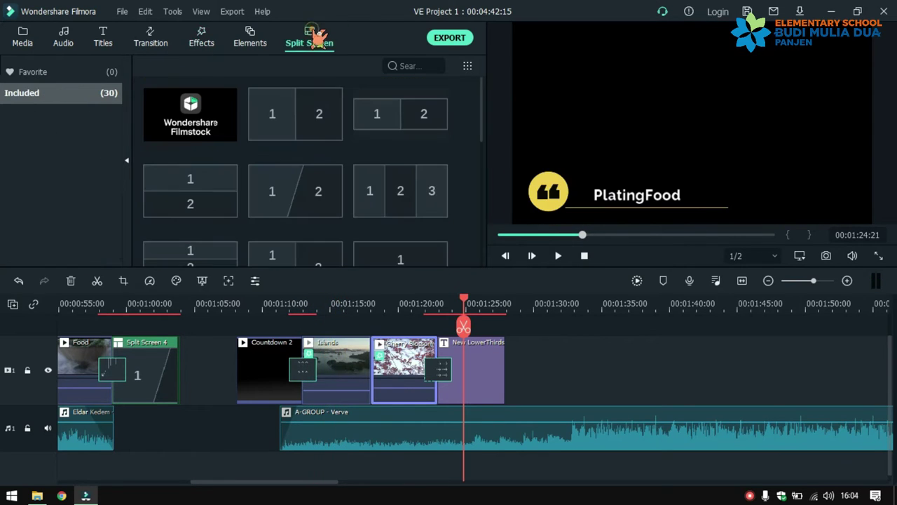
pyautogui.moveTo(315, 189); pyautogui.dragTo(513, 366)
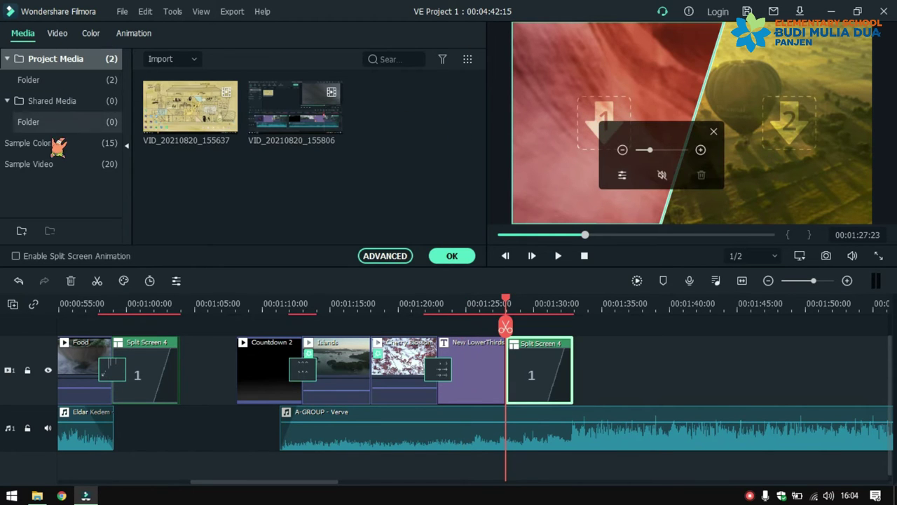
# Fill the split screen's first pane with the Food sample video and scale the footage down
pyautogui.click(53, 166)
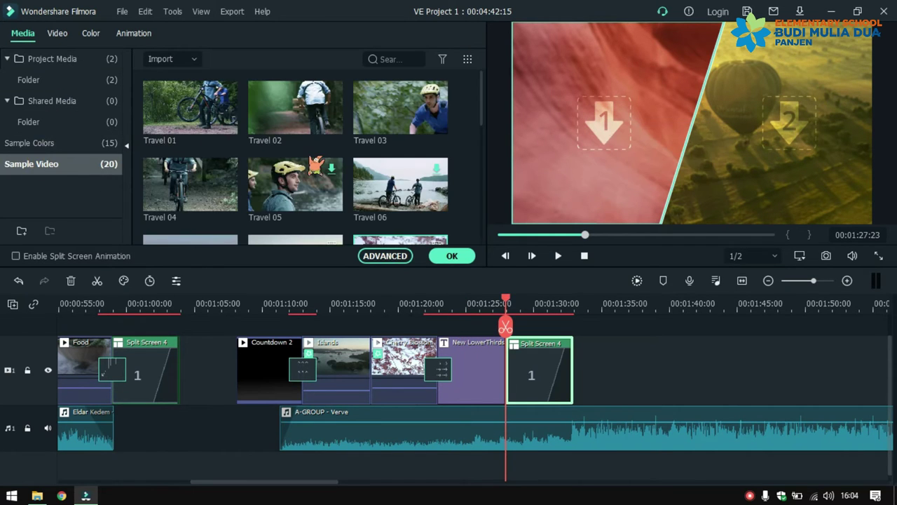
pyautogui.scroll(-5, 351, 166)
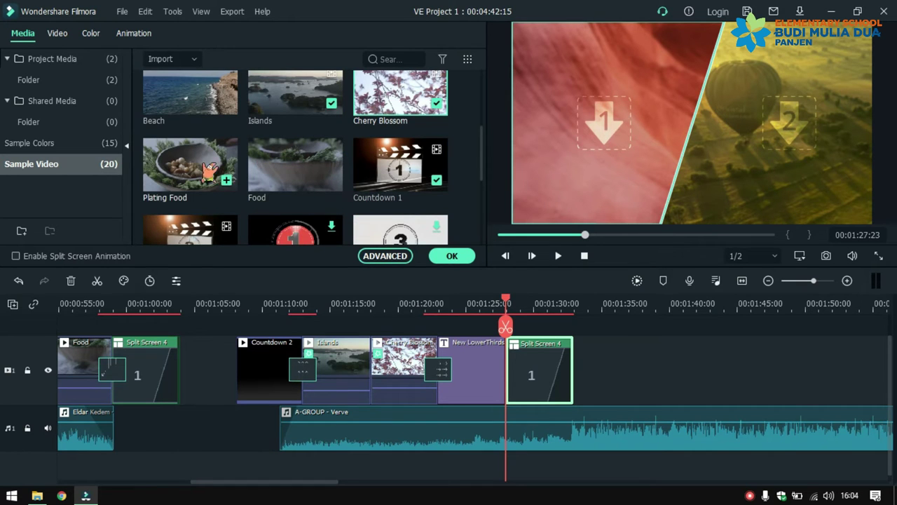
pyautogui.moveTo(293, 165); pyautogui.dragTo(436, 327)
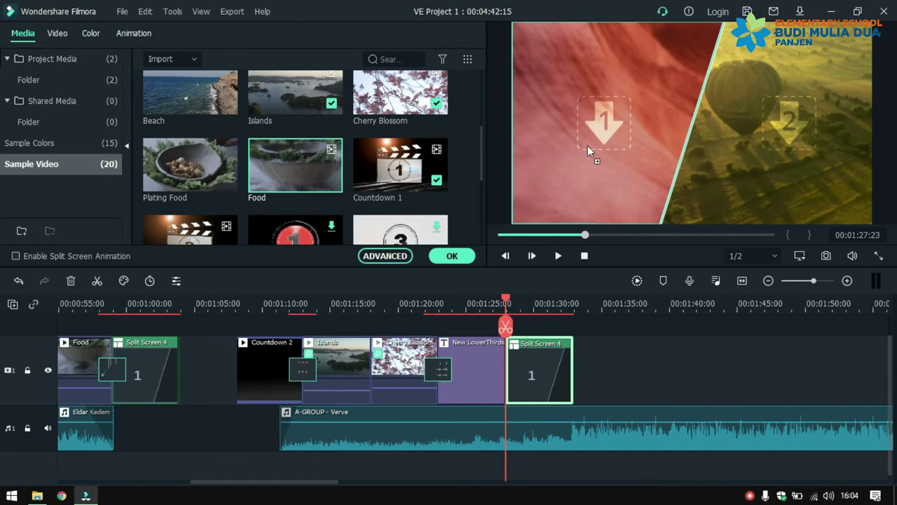
pyautogui.moveTo(587, 145); pyautogui.dragTo(591, 136)
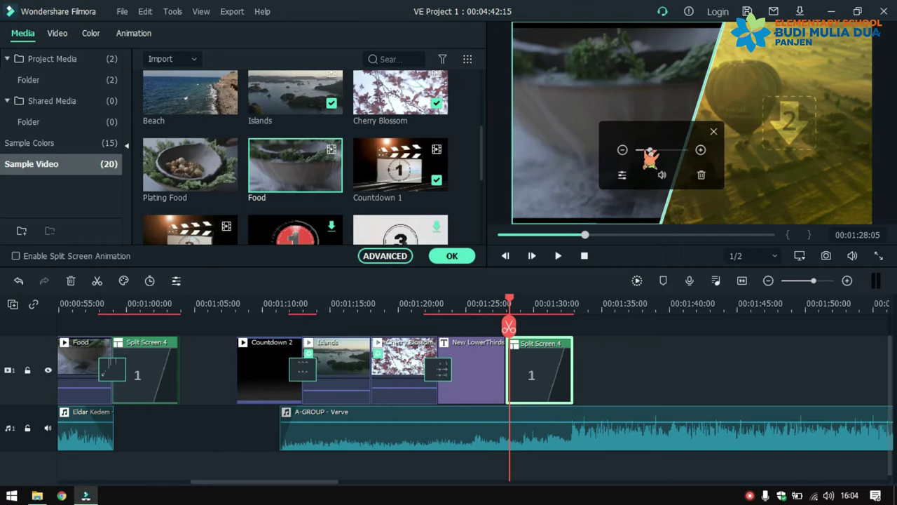
pyautogui.click(623, 150)
pyautogui.click(622, 150)
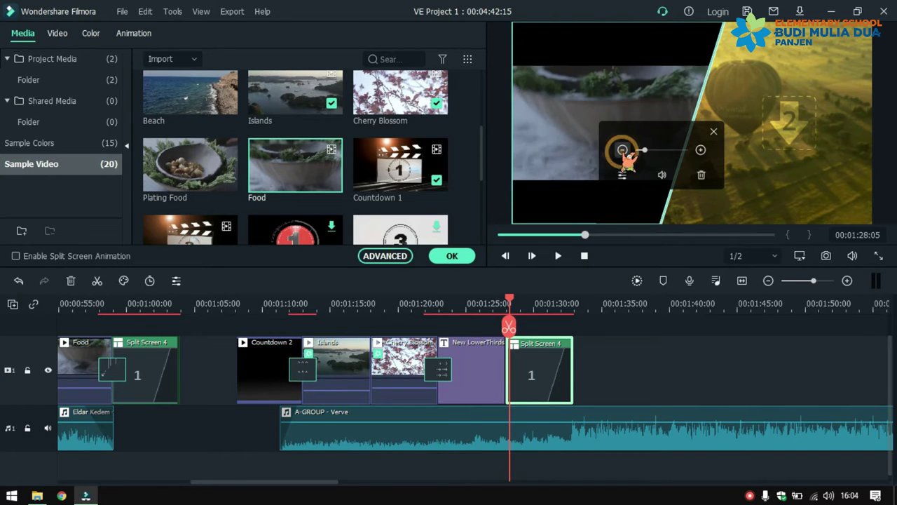
pyautogui.click(622, 150)
pyautogui.click(700, 149)
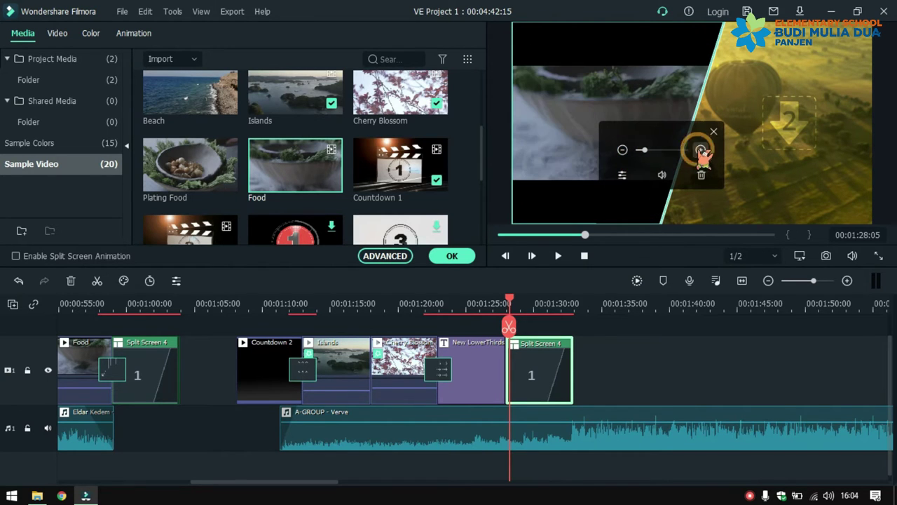
# Fill the split screen's second pane with the Plating Food sample video and adjust its scale to cover the pane
pyautogui.moveTo(195, 182); pyautogui.dragTo(794, 143)
pyautogui.moveTo(751, 131)
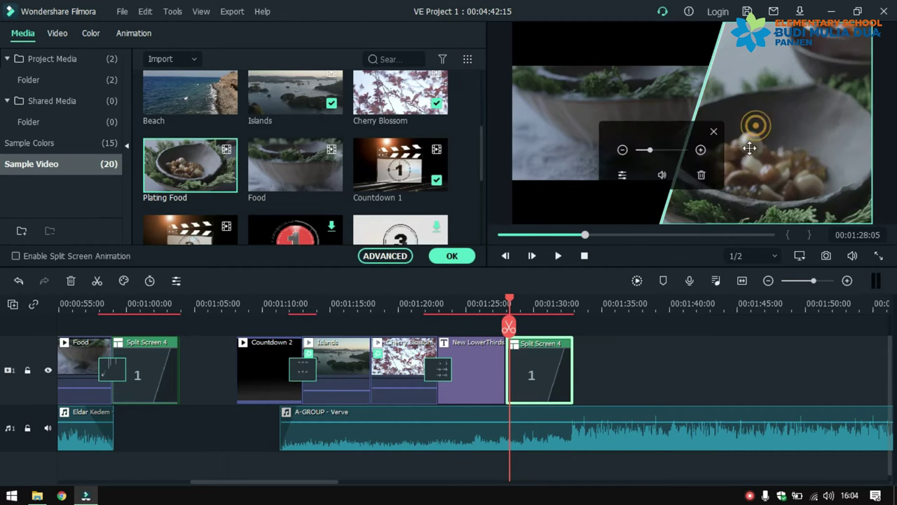
pyautogui.click(622, 150)
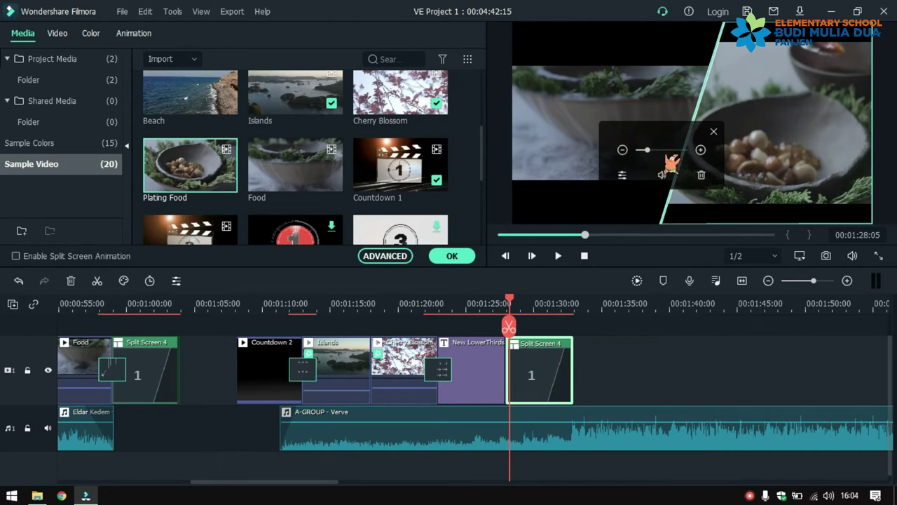
pyautogui.click(700, 149)
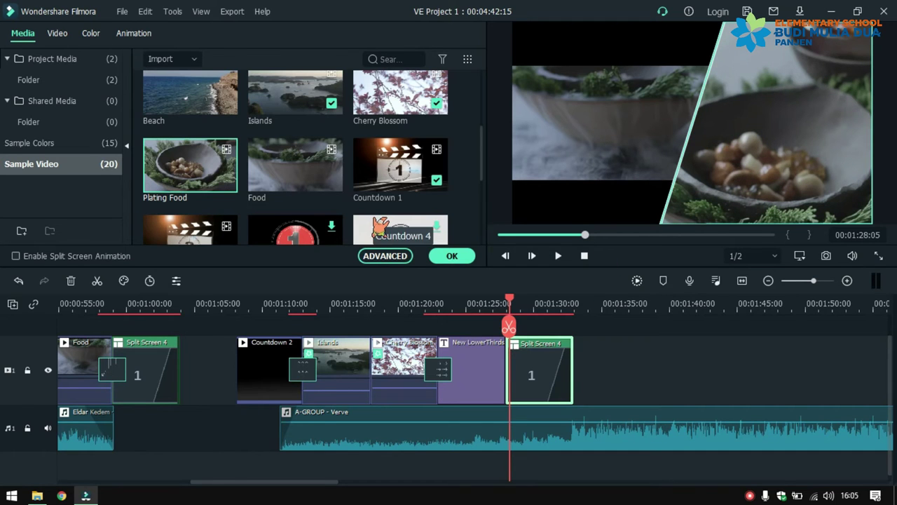
# Split the A-GROUP - Verve music at the end of the last split screen clip and delete the leftover part
pyautogui.moveTo(509, 301); pyautogui.dragTo(574, 303)
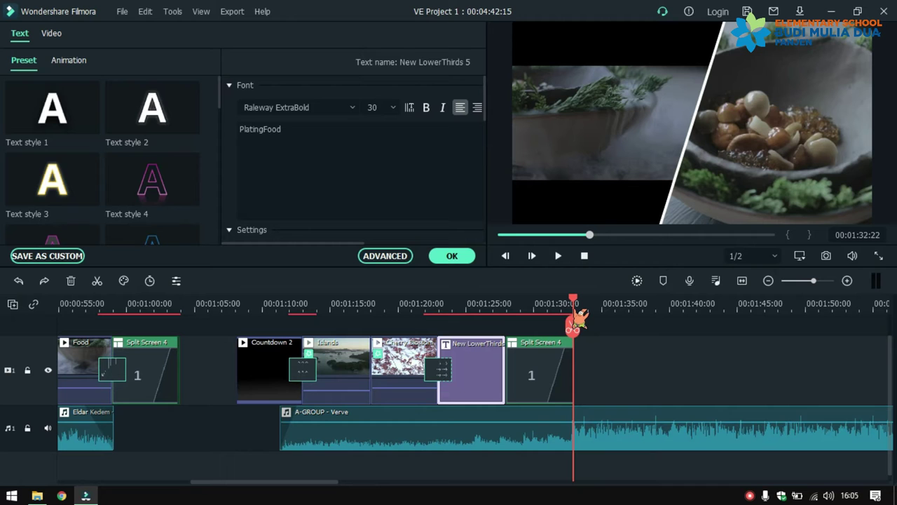
pyautogui.moveTo(611, 437); pyautogui.dragTo(652, 436)
pyautogui.rightClick(665, 443)
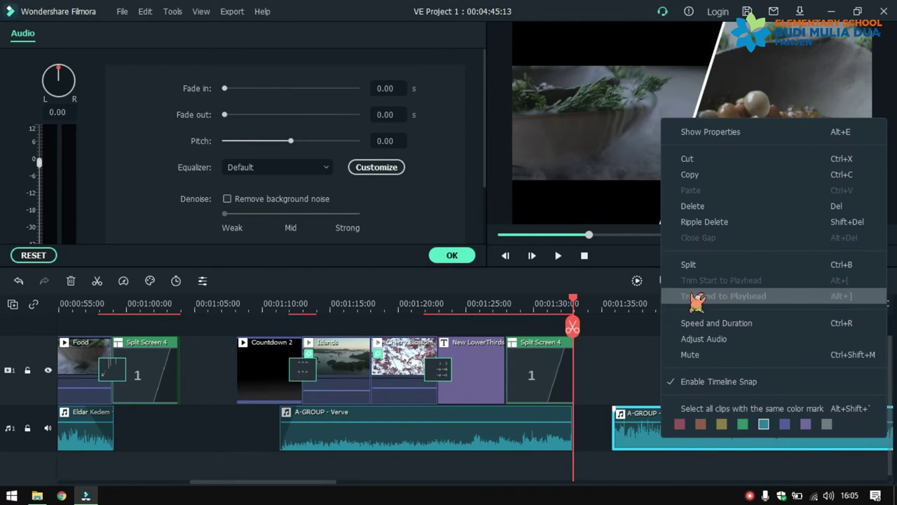
pyautogui.click(701, 209)
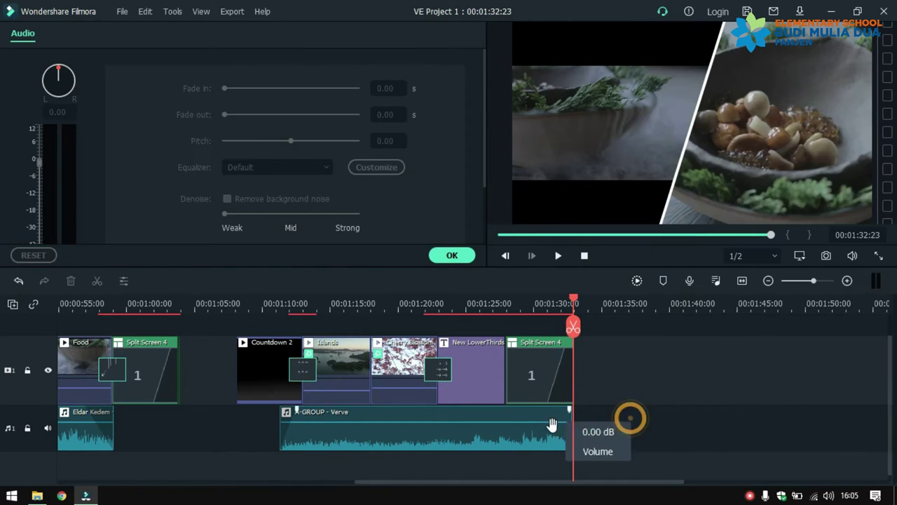
# Give the A-GROUP - Verve music a fade-out of about 0.76 s and play the timeline from just before the Countdown 2 clip
pyautogui.click(537, 444)
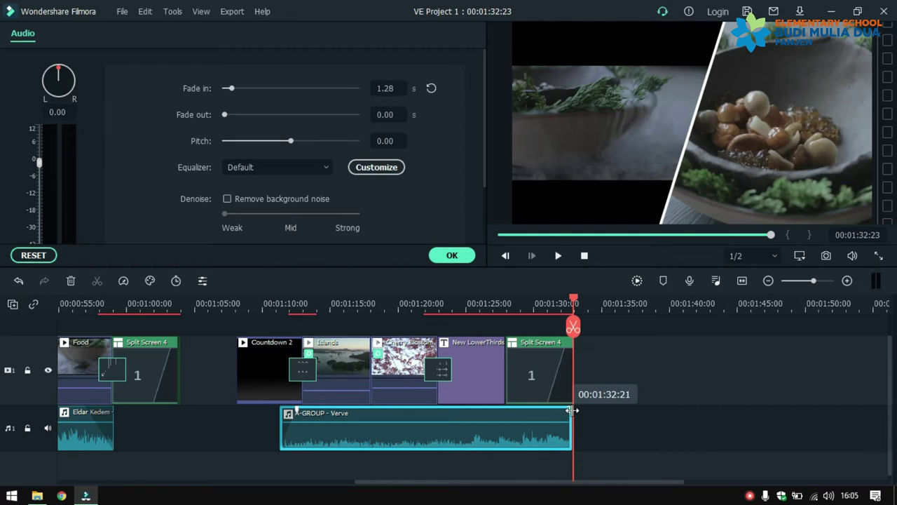
pyautogui.moveTo(572, 410)
pyautogui.mouseDown()
pyautogui.moveTo(536, 429)
pyautogui.moveTo(530, 417)
pyautogui.moveTo(554, 410)
pyautogui.moveTo(568, 419)
pyautogui.mouseUp()
pyautogui.click(235, 309)
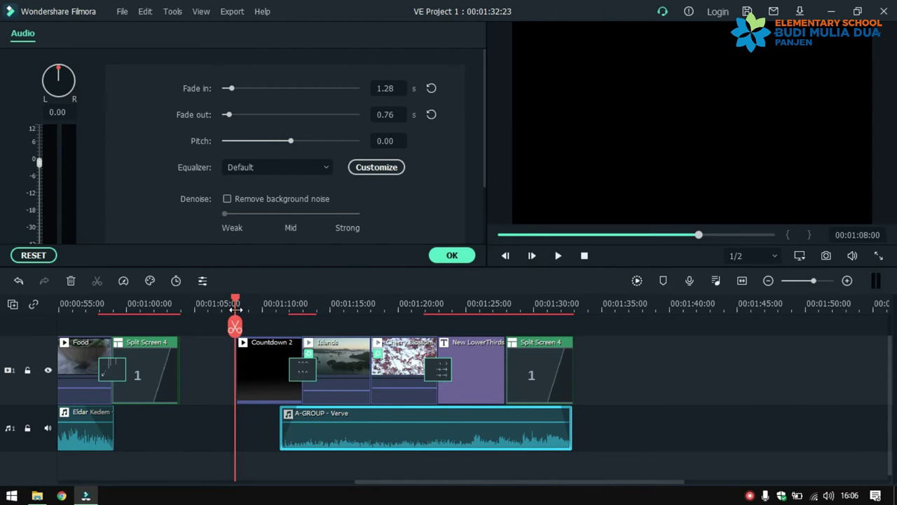
pyautogui.press('space')
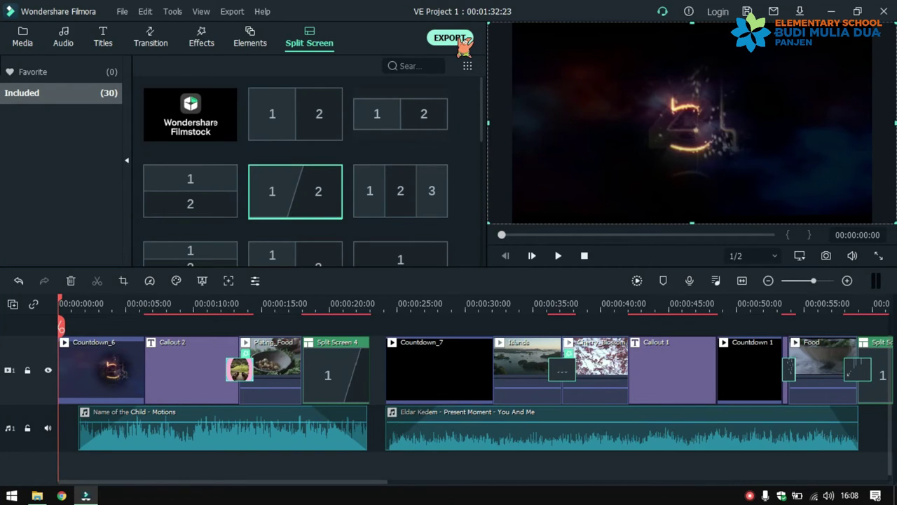
# Export the project as the MP4 file My Video to D:/Downloads with the frame rate set to 23.97 fps
pyautogui.click(449, 41)
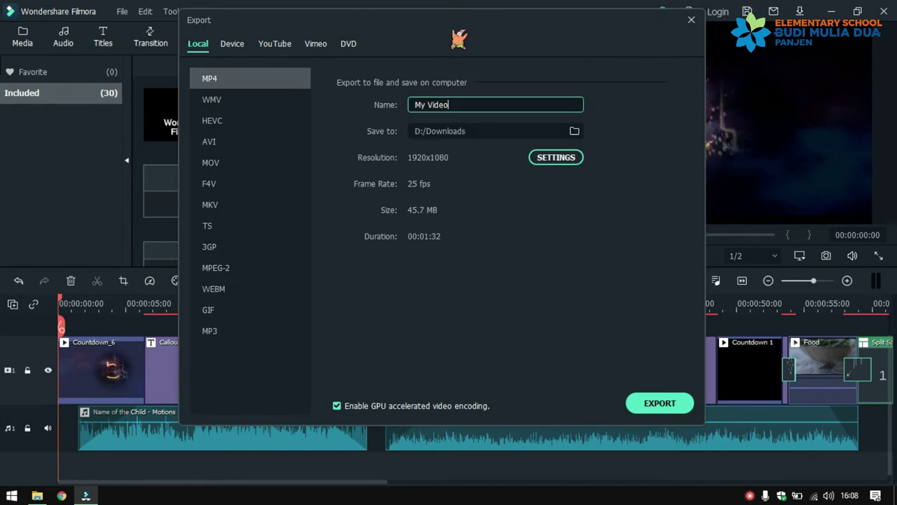
pyautogui.click(569, 159)
pyautogui.click(495, 198)
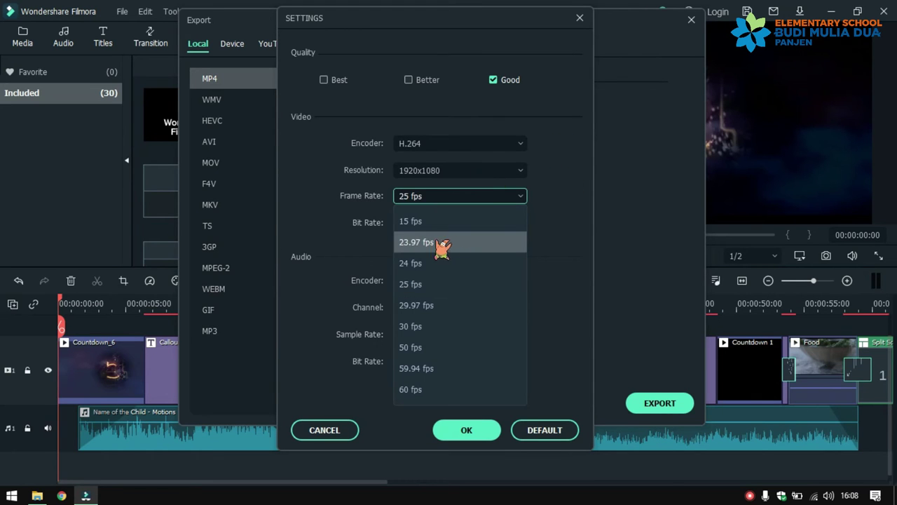
pyautogui.click(433, 243)
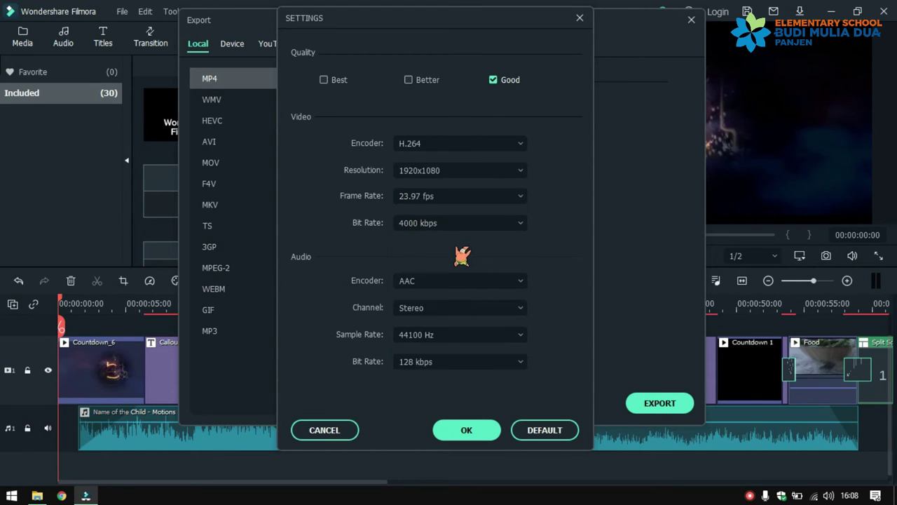
pyautogui.click(467, 429)
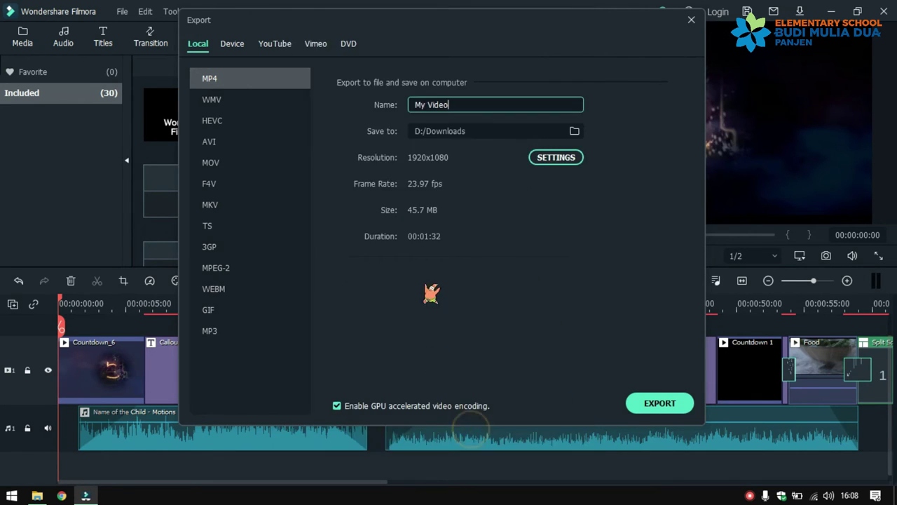
pyautogui.click(660, 404)
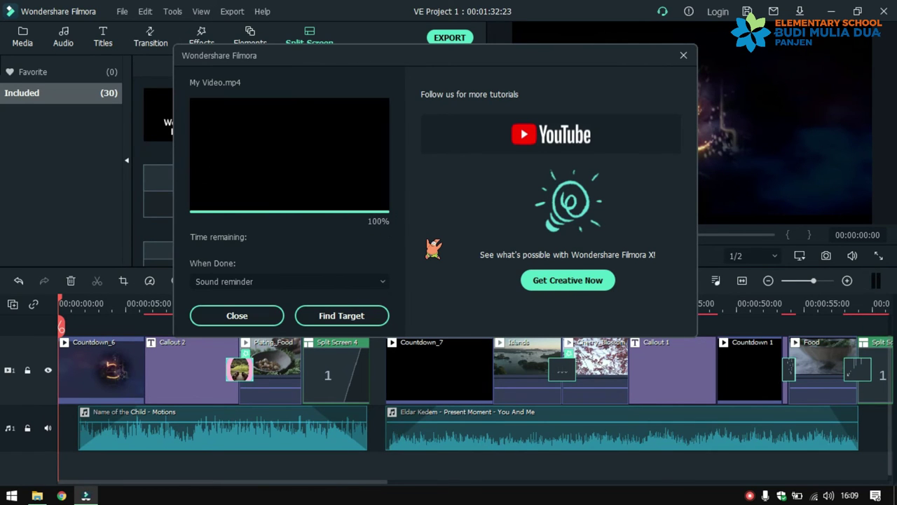
# Close the finished export, switch to File Explorer and open My Video.mp4 from the Downloads folder
pyautogui.click(241, 315)
pyautogui.click(37, 495)
pyautogui.click(62, 145)
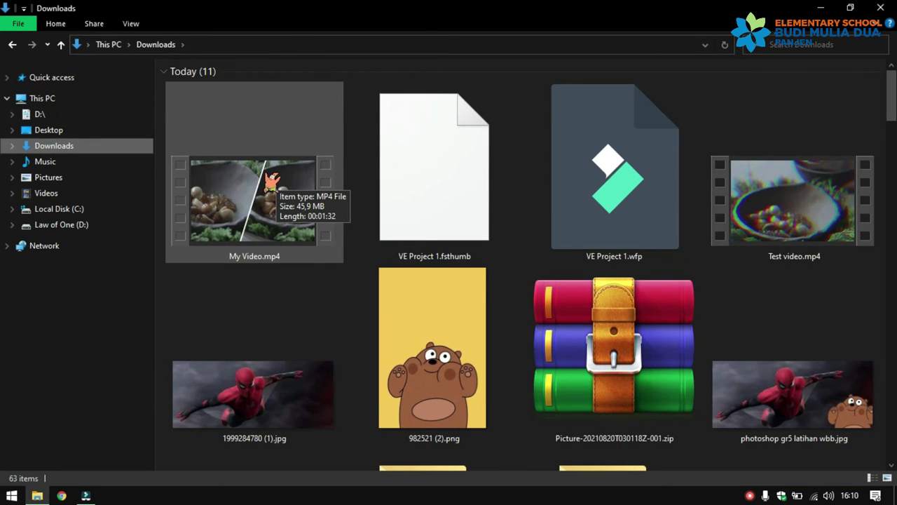
pyautogui.doubleClick(271, 181)
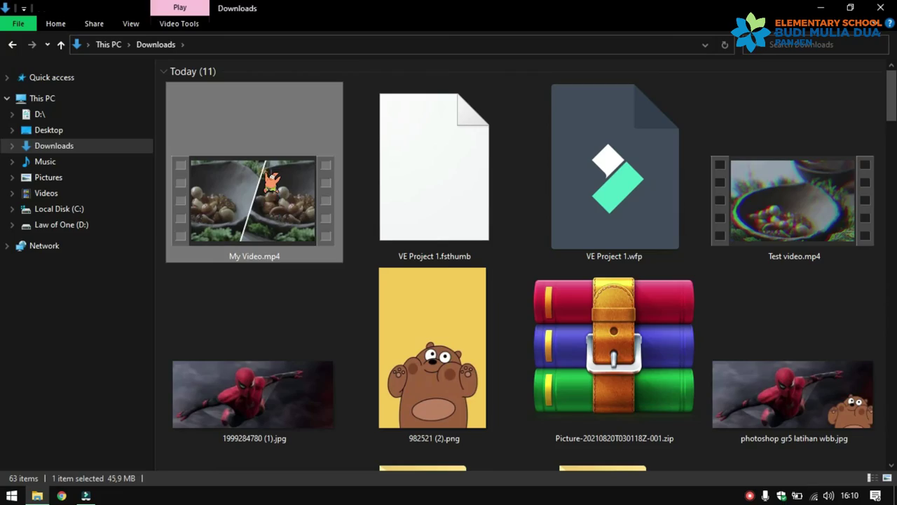